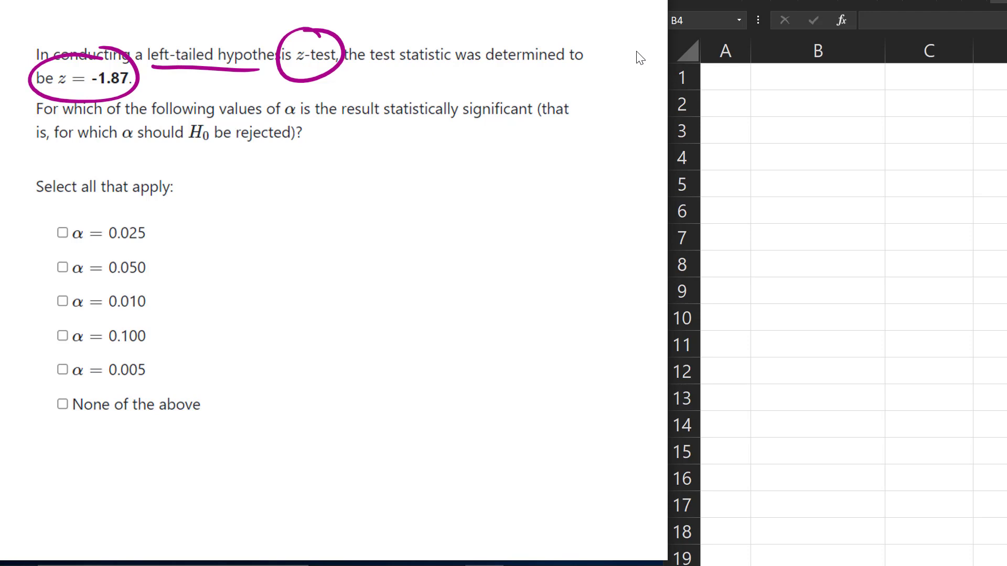
Step: Sketch a normal curve with the left-tail cut point marked and labelled z = -1.87
{"action": "left_click_drag", "start_coordinate": [240, 289], "coordinate": [507, 271]}
{"action": "mouse_move", "coordinate": [231, 272]}
{"action": "left_mouse_down"}
{"action": "mouse_move", "coordinate": [284, 246]}
{"action": "mouse_move", "coordinate": [535, 252]}
{"action": "left_mouse_up"}
{"action": "left_click_drag", "start_coordinate": [291, 228], "coordinate": [298, 276]}
{"action": "mouse_move", "coordinate": [263, 315]}
{"action": "left_mouse_down"}
{"action": "mouse_move", "coordinate": [261, 331]}
{"action": "mouse_move", "coordinate": [285, 337]}
{"action": "left_mouse_up"}
{"action": "mouse_move", "coordinate": [286, 321]}
{"action": "left_mouse_down"}
{"action": "mouse_move", "coordinate": [328, 329]}
{"action": "mouse_move", "coordinate": [352, 306]}
{"action": "mouse_move", "coordinate": [380, 329]}
{"action": "left_mouse_up"}
Step: Shade the left tail beyond the cut point and label it P.value with an arrow
{"action": "left_click_drag", "start_coordinate": [235, 272], "coordinate": [241, 288]}
{"action": "left_click_drag", "start_coordinate": [250, 265], "coordinate": [254, 286]}
{"action": "mouse_move", "coordinate": [264, 258]}
{"action": "left_mouse_down"}
{"action": "mouse_move", "coordinate": [262, 284]}
{"action": "mouse_move", "coordinate": [273, 283]}
{"action": "left_mouse_up"}
{"action": "left_click_drag", "start_coordinate": [286, 250], "coordinate": [285, 278]}
{"action": "mouse_move", "coordinate": [291, 252]}
{"action": "left_mouse_down"}
{"action": "mouse_move", "coordinate": [295, 280]}
{"action": "mouse_move", "coordinate": [246, 197]}
{"action": "left_mouse_up"}
{"action": "left_click", "coordinate": [270, 195]}
{"action": "mouse_move", "coordinate": [278, 176]}
{"action": "left_mouse_down"}
{"action": "mouse_move", "coordinate": [307, 174]}
{"action": "mouse_move", "coordinate": [319, 141]}
{"action": "left_mouse_up"}
{"action": "left_click_drag", "start_coordinate": [317, 146], "coordinate": [331, 145]}
{"action": "left_click_drag", "start_coordinate": [340, 140], "coordinate": [365, 130]}
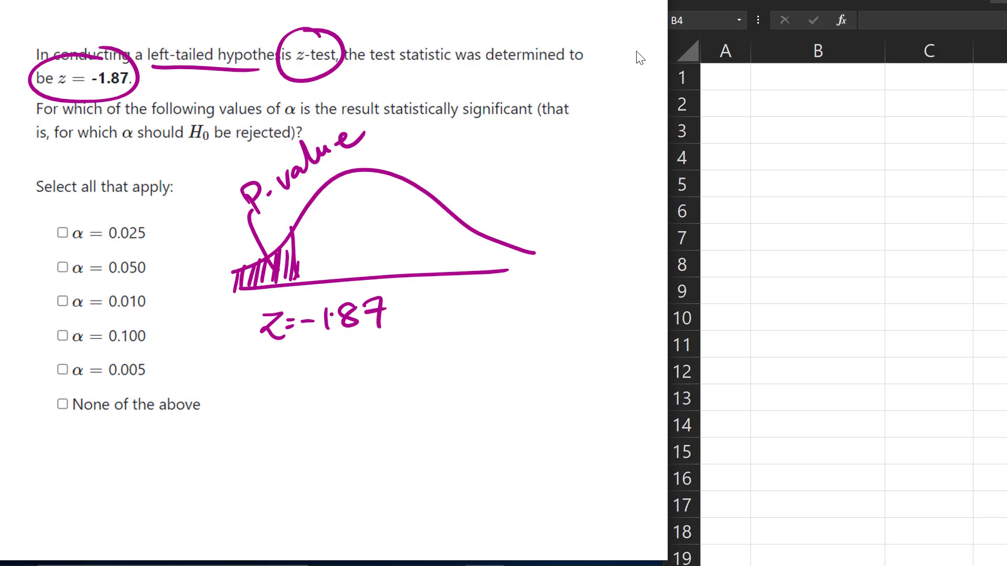
Step: Note trial critical values -1.96 beside α = 0.025 and -1.695 beside α = 0.050, linked to -1.87
{"action": "left_click_drag", "start_coordinate": [152, 234], "coordinate": [160, 235]}
{"action": "mouse_move", "coordinate": [167, 220]}
{"action": "left_mouse_down"}
{"action": "mouse_move", "coordinate": [166, 239]}
{"action": "mouse_move", "coordinate": [181, 224]}
{"action": "mouse_move", "coordinate": [185, 236]}
{"action": "mouse_move", "coordinate": [202, 230]}
{"action": "left_mouse_up"}
{"action": "left_click", "coordinate": [174, 231]}
{"action": "mouse_move", "coordinate": [152, 270]}
{"action": "left_mouse_down"}
{"action": "mouse_move", "coordinate": [169, 279]}
{"action": "mouse_move", "coordinate": [194, 262]}
{"action": "mouse_move", "coordinate": [198, 277]}
{"action": "left_mouse_up"}
{"action": "left_click", "coordinate": [177, 269]}
{"action": "left_click_drag", "start_coordinate": [209, 252], "coordinate": [209, 275]}
{"action": "left_click_drag", "start_coordinate": [209, 252], "coordinate": [216, 250]}
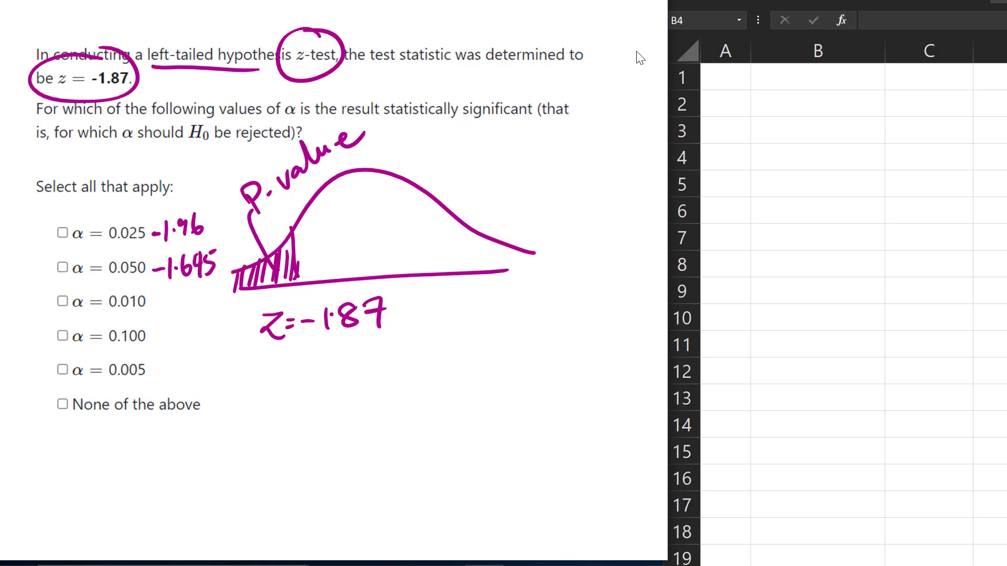
{"action": "mouse_move", "coordinate": [117, 93]}
{"action": "left_mouse_down"}
{"action": "mouse_move", "coordinate": [181, 178]}
{"action": "mouse_move", "coordinate": [181, 207]}
{"action": "mouse_move", "coordinate": [188, 202]}
{"action": "mouse_move", "coordinate": [179, 205]}
{"action": "left_mouse_up"}
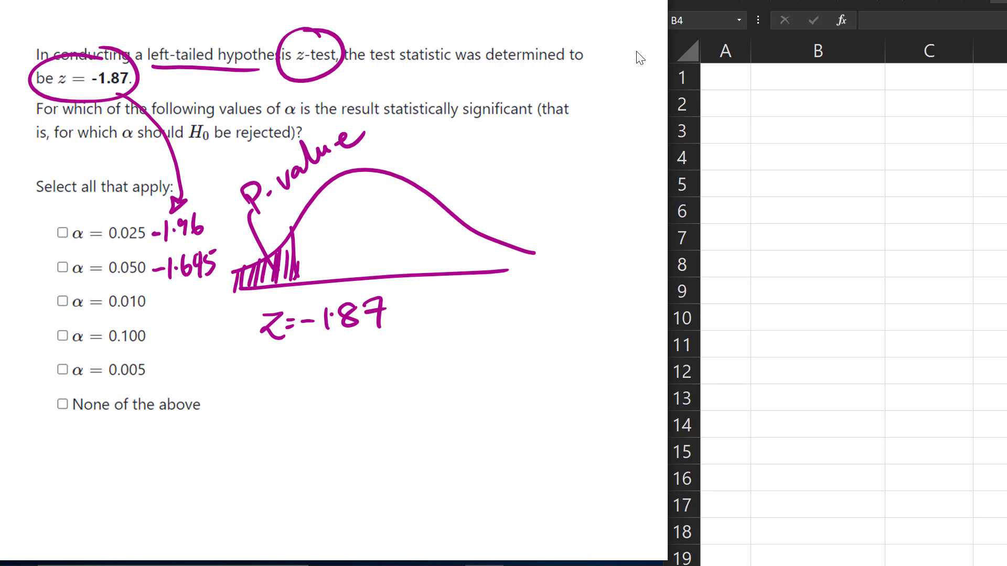
Step: Erase the critical-value notes and arrow, keeping the circle and underline annotations
{"action": "mouse_move", "coordinate": [152, 235]}
{"action": "left_mouse_down"}
{"action": "mouse_move", "coordinate": [202, 225]}
{"action": "mouse_move", "coordinate": [126, 97]}
{"action": "left_mouse_up"}
{"action": "left_click_drag", "start_coordinate": [215, 262], "coordinate": [152, 269]}
{"action": "key", "text": "ctrl+z"}
{"action": "key", "text": "ctrl+z"}
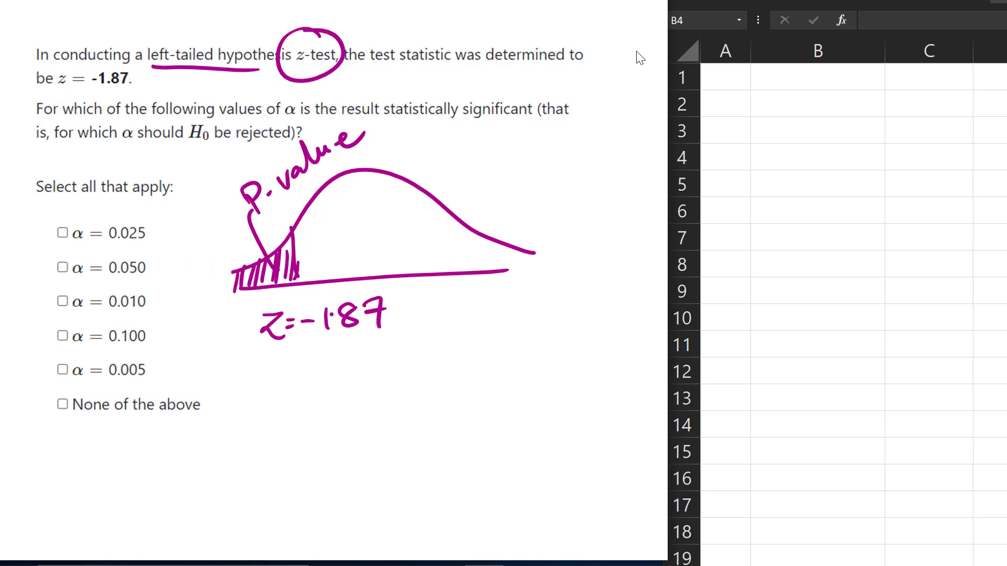
{"action": "key", "text": "ctrl+y"}
{"action": "key", "text": "ctrl+y"}
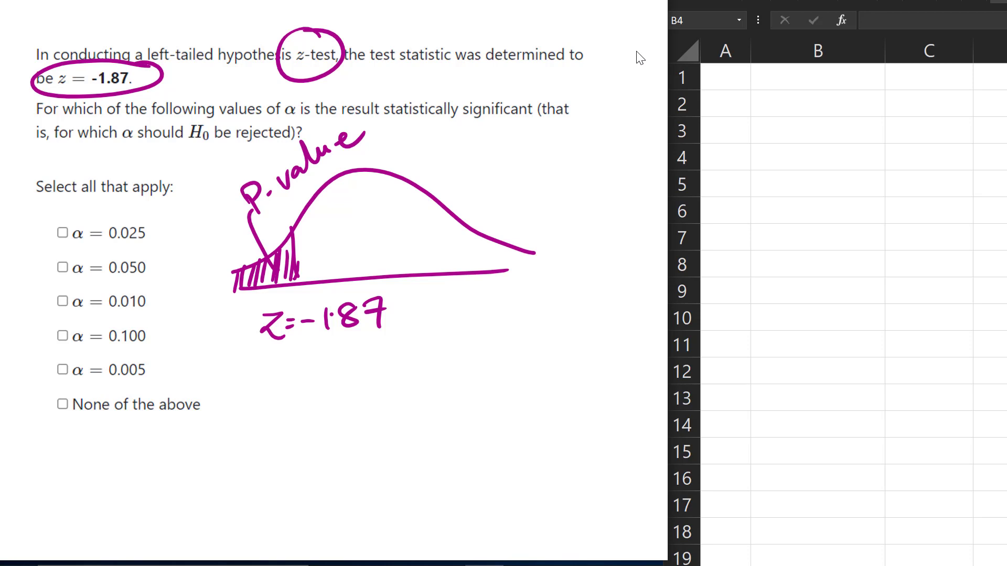
Step: Enter =NORM.S.DIST(-1.87,TRUE) in B5, returning the left-tail p-value 0.030741909
{"action": "left_click", "coordinate": [821, 182]}
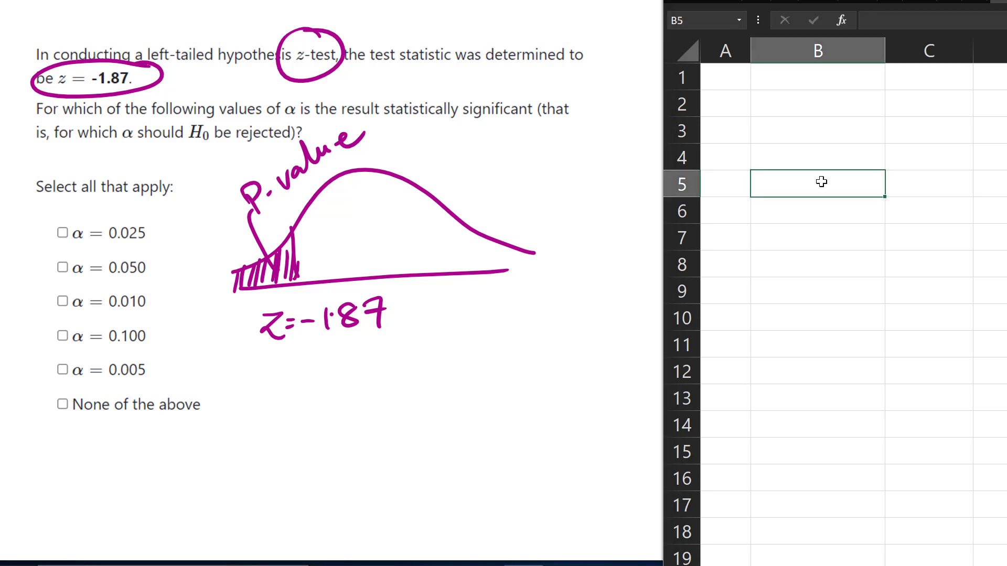
{"action": "type", "text": "=norm"}
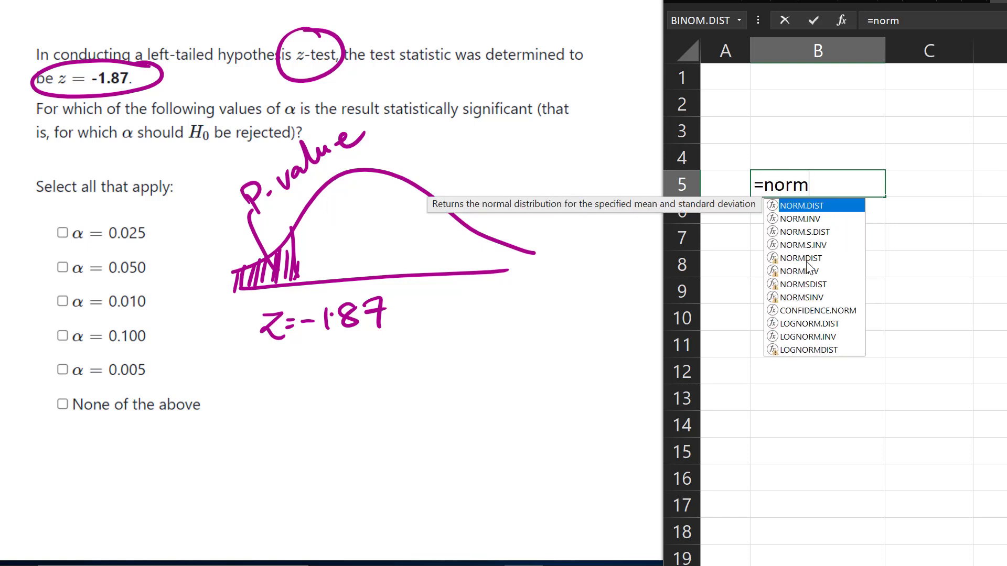
{"action": "left_click", "coordinate": [823, 232]}
{"action": "double_click", "coordinate": [822, 232]}
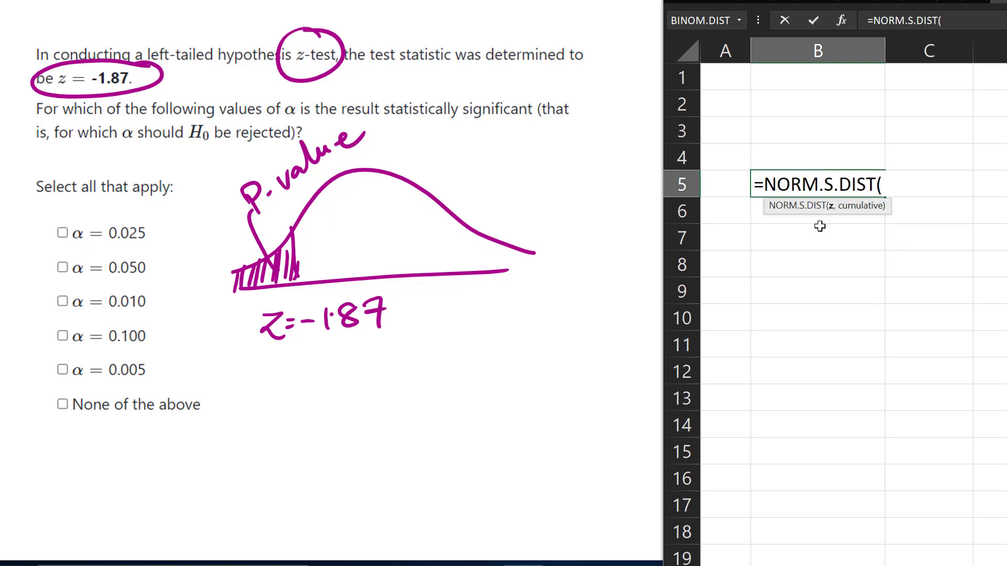
{"action": "type", "text": "-1.87,tru"}
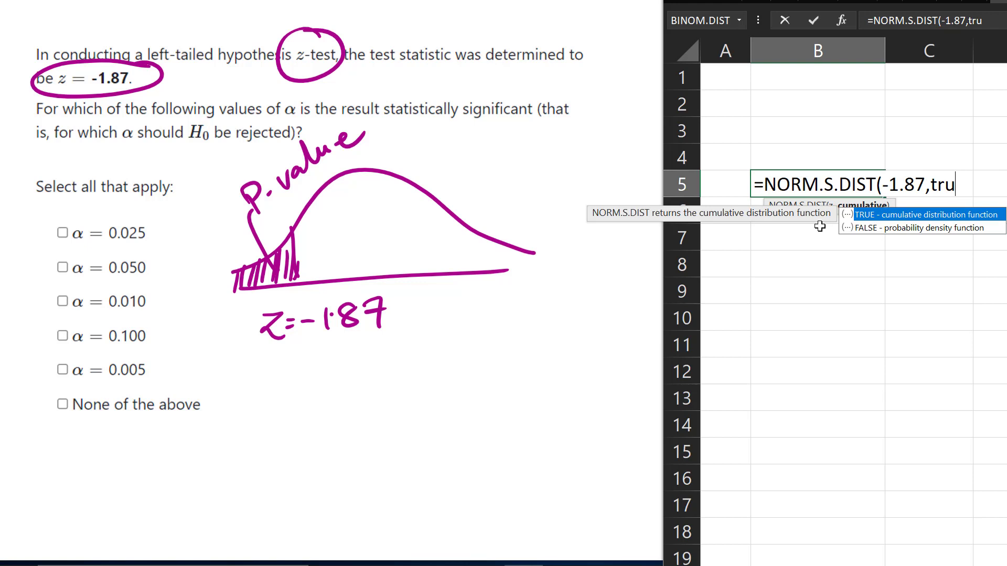
{"action": "key", "text": "Tab"}
{"action": "key", "text": "Return"}
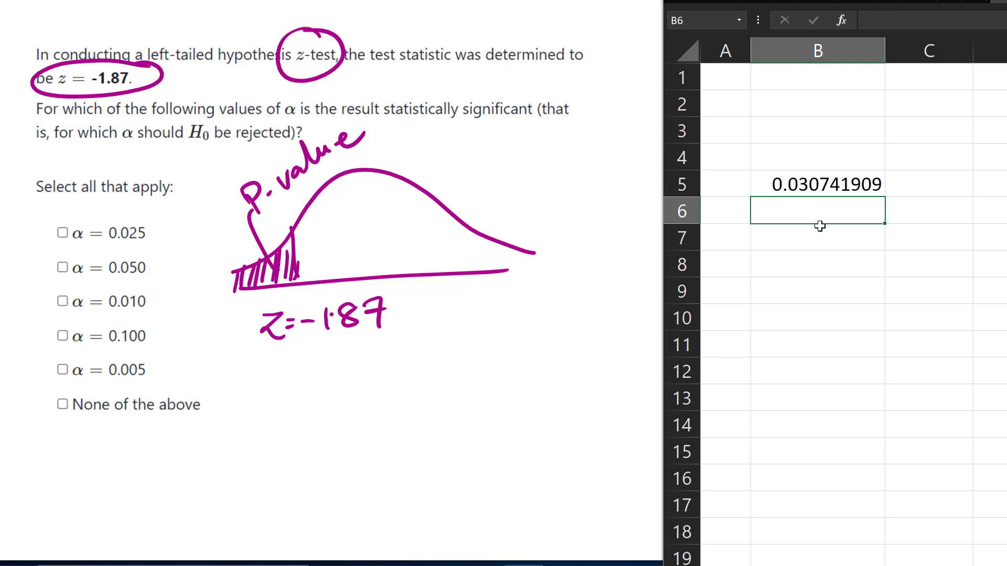
Step: Handwrite 'P-value = 0.03' below the α options
{"action": "mouse_move", "coordinate": [290, 418]}
{"action": "left_mouse_down"}
{"action": "mouse_move", "coordinate": [291, 448]}
{"action": "mouse_move", "coordinate": [300, 428]}
{"action": "left_mouse_up"}
{"action": "left_click_drag", "start_coordinate": [306, 431], "coordinate": [338, 411]}
{"action": "left_click_drag", "start_coordinate": [349, 416], "coordinate": [356, 427]}
{"action": "mouse_move", "coordinate": [367, 387]}
{"action": "left_mouse_down"}
{"action": "mouse_move", "coordinate": [380, 414]}
{"action": "mouse_move", "coordinate": [404, 404]}
{"action": "left_mouse_up"}
{"action": "left_click_drag", "start_coordinate": [417, 397], "coordinate": [432, 393]}
{"action": "left_click_drag", "start_coordinate": [420, 407], "coordinate": [436, 400]}
{"action": "left_click_drag", "start_coordinate": [459, 370], "coordinate": [456, 373]}
{"action": "left_click_drag", "start_coordinate": [476, 387], "coordinate": [477, 387]}
{"action": "left_click_drag", "start_coordinate": [491, 365], "coordinate": [489, 366]}
{"action": "left_click_drag", "start_coordinate": [514, 354], "coordinate": [517, 381]}
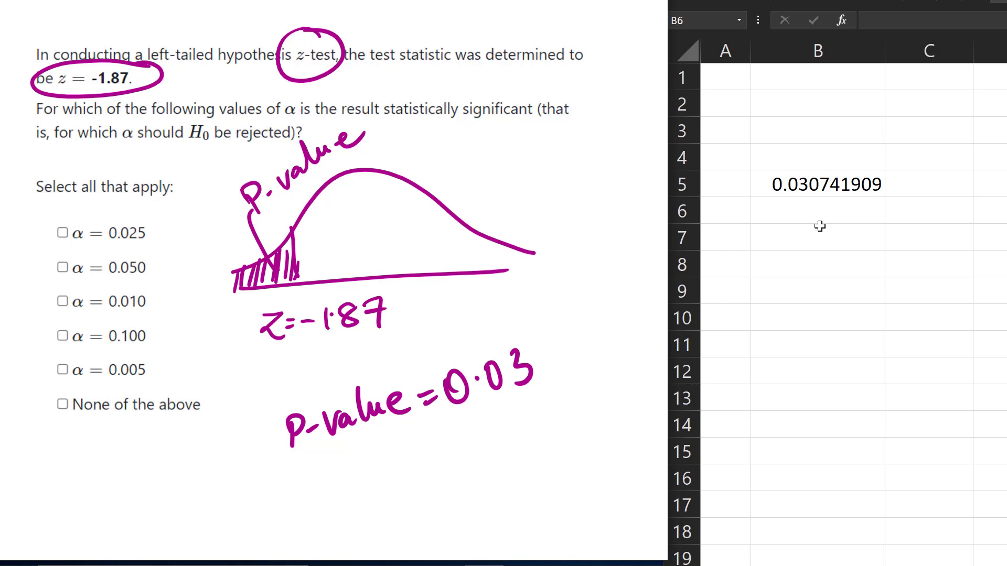
Step: Tick α = 0.050 and 0.100 as significant, circle α = 0.025, and mark 'two-tailed' in the next question
{"action": "mouse_move", "coordinate": [51, 260]}
{"action": "left_mouse_down"}
{"action": "mouse_move", "coordinate": [59, 277]}
{"action": "mouse_move", "coordinate": [78, 248]}
{"action": "left_mouse_up"}
{"action": "mouse_move", "coordinate": [53, 329]}
{"action": "left_mouse_down"}
{"action": "mouse_move", "coordinate": [57, 343]}
{"action": "mouse_move", "coordinate": [91, 313]}
{"action": "left_mouse_up"}
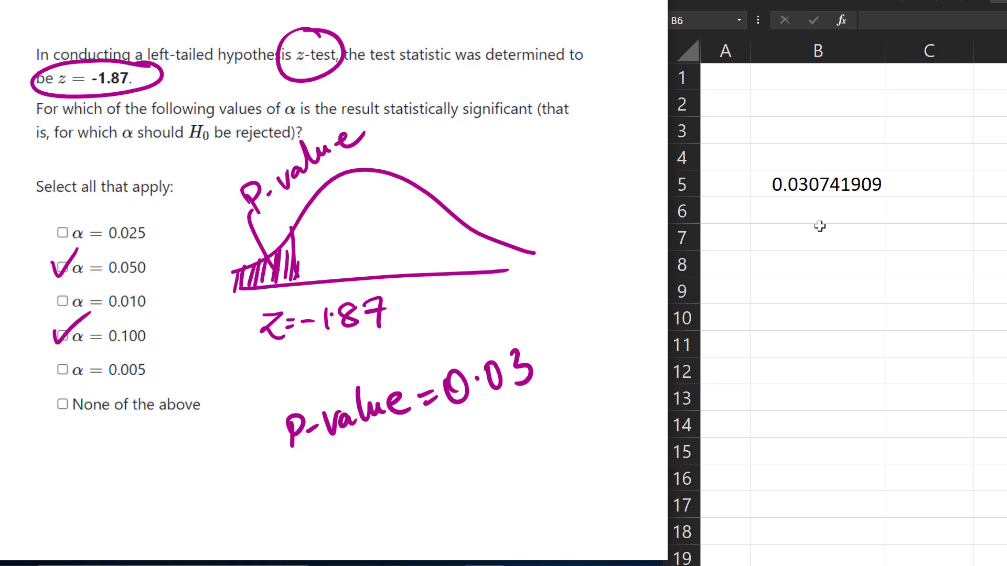
{"action": "mouse_move", "coordinate": [157, 209]}
{"action": "left_mouse_down"}
{"action": "mouse_move", "coordinate": [182, 231]}
{"action": "mouse_move", "coordinate": [130, 210]}
{"action": "left_mouse_up"}
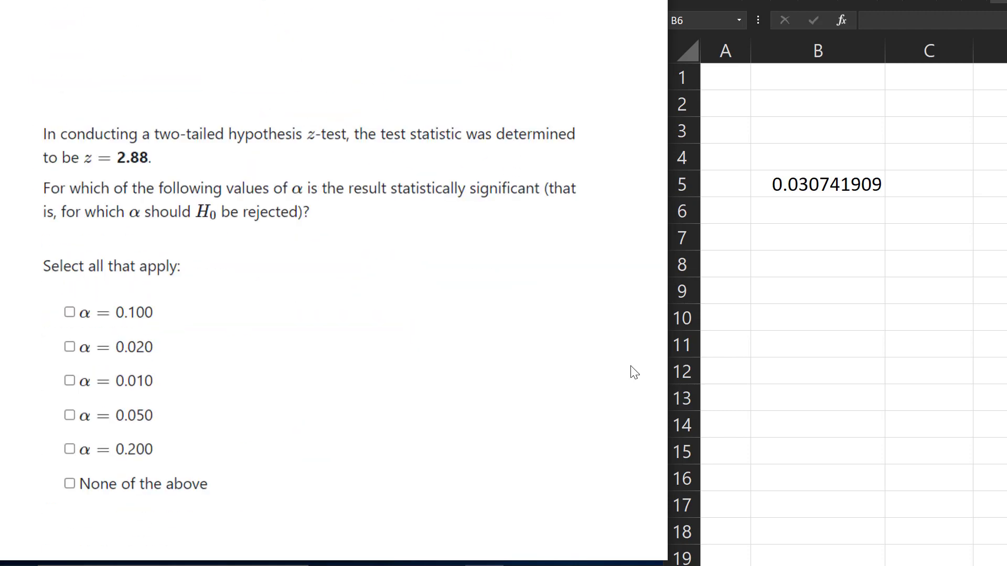
{"action": "mouse_move", "coordinate": [189, 108]}
{"action": "left_mouse_down"}
{"action": "mouse_move", "coordinate": [153, 126]}
{"action": "mouse_move", "coordinate": [178, 109]}
{"action": "left_mouse_up"}
Step: Underline the test statistic 2.88 and sketch a new curve with the right tail beyond 2.88 shaded
{"action": "key", "text": "ctrl+z"}
{"action": "left_click_drag", "start_coordinate": [108, 169], "coordinate": [158, 166]}
{"action": "left_click_drag", "start_coordinate": [235, 362], "coordinate": [508, 358]}
{"action": "mouse_move", "coordinate": [232, 338]}
{"action": "left_mouse_down"}
{"action": "mouse_move", "coordinate": [367, 230]}
{"action": "mouse_move", "coordinate": [496, 330]}
{"action": "mouse_move", "coordinate": [448, 352]}
{"action": "mouse_move", "coordinate": [444, 391]}
{"action": "mouse_move", "coordinate": [466, 373]}
{"action": "left_mouse_up"}
{"action": "left_click", "coordinate": [450, 383]}
{"action": "mouse_move", "coordinate": [475, 375]}
{"action": "left_mouse_down"}
{"action": "mouse_move", "coordinate": [485, 369]}
{"action": "mouse_move", "coordinate": [478, 391]}
{"action": "left_mouse_up"}
{"action": "mouse_move", "coordinate": [454, 316]}
{"action": "left_mouse_down"}
{"action": "mouse_move", "coordinate": [458, 339]}
{"action": "mouse_move", "coordinate": [504, 335]}
{"action": "left_mouse_up"}
{"action": "left_click_drag", "start_coordinate": [498, 352], "coordinate": [513, 340]}
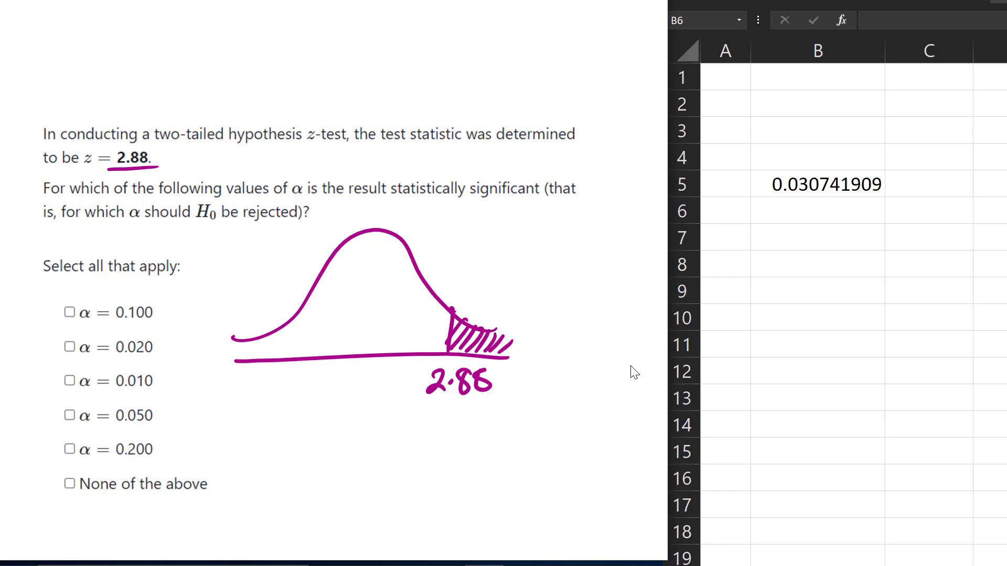
Step: Change the z value in B5's formula to 2.88 and write the .998 area under the curve
{"action": "double_click", "coordinate": [902, 184]}
{"action": "left_click_drag", "start_coordinate": [925, 184], "coordinate": [884, 181]}
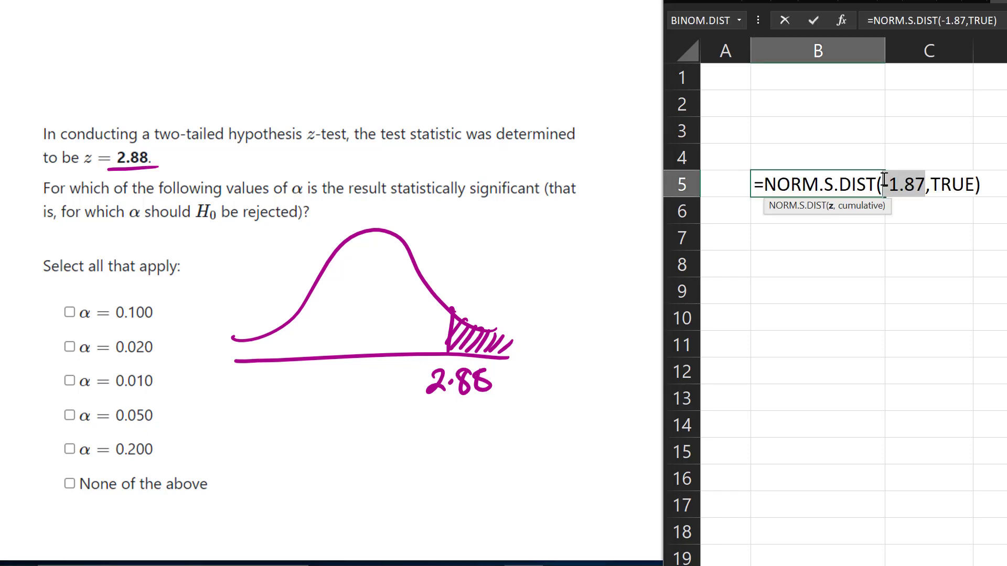
{"action": "type", "text": "2.88"}
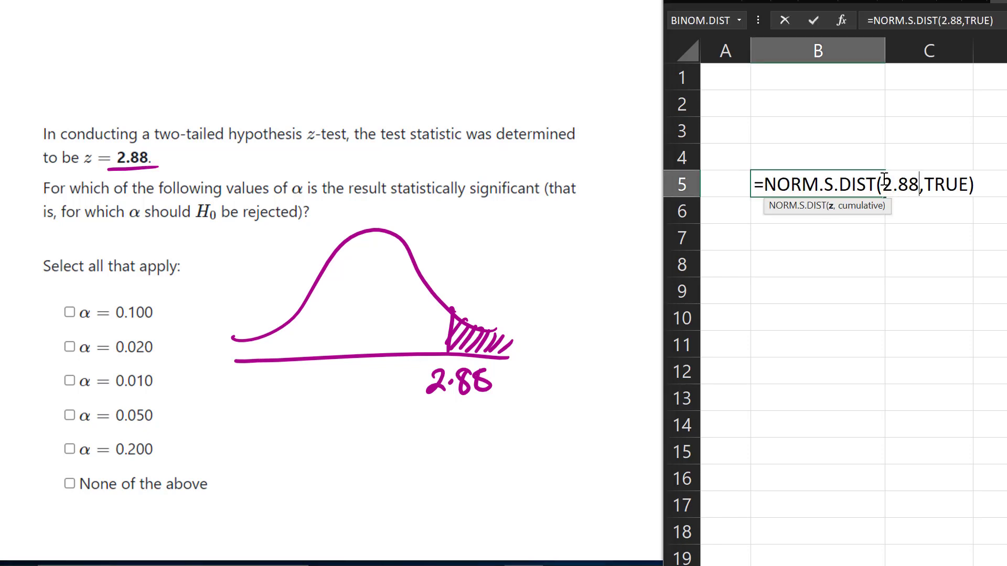
{"action": "key", "text": "Return"}
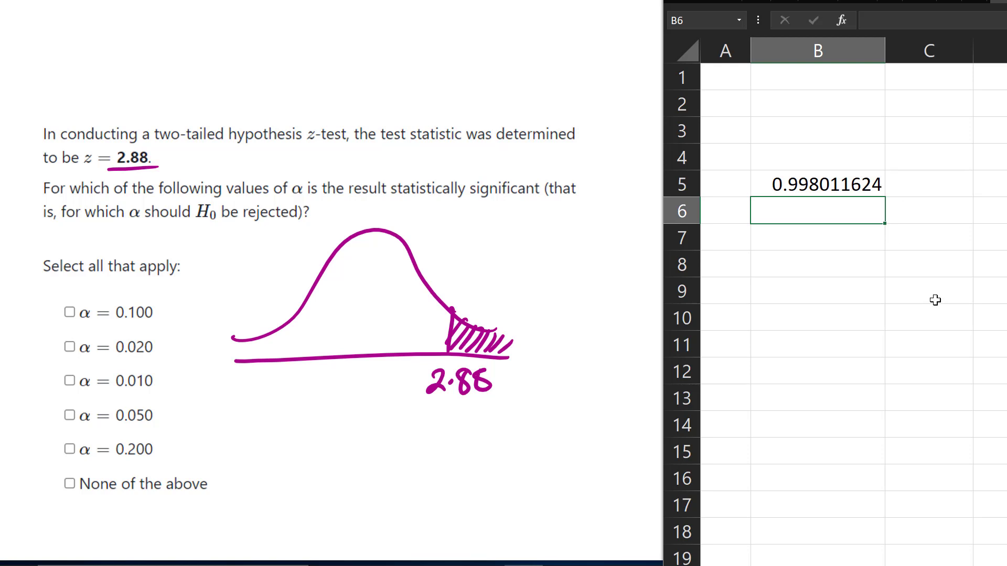
{"action": "left_click", "coordinate": [329, 337]}
{"action": "left_click_drag", "start_coordinate": [357, 299], "coordinate": [360, 332]}
{"action": "left_click_drag", "start_coordinate": [373, 292], "coordinate": [371, 326]}
{"action": "left_click_drag", "start_coordinate": [395, 268], "coordinate": [390, 283]}
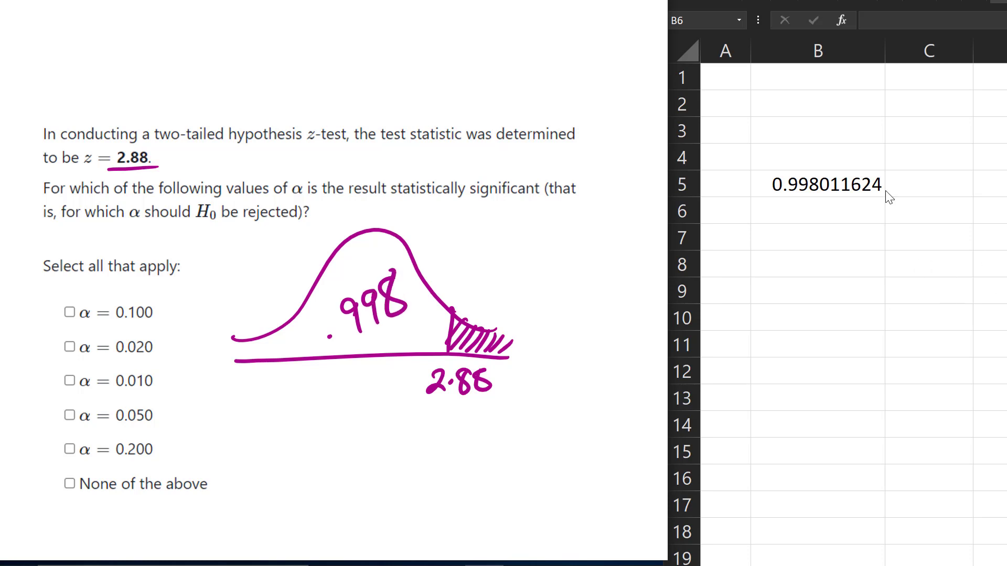
Step: Compute =1-B5 in B6 (0.001988376) and label the shaded tail .002 with an arrow and double underline
{"action": "left_click", "coordinate": [815, 211]}
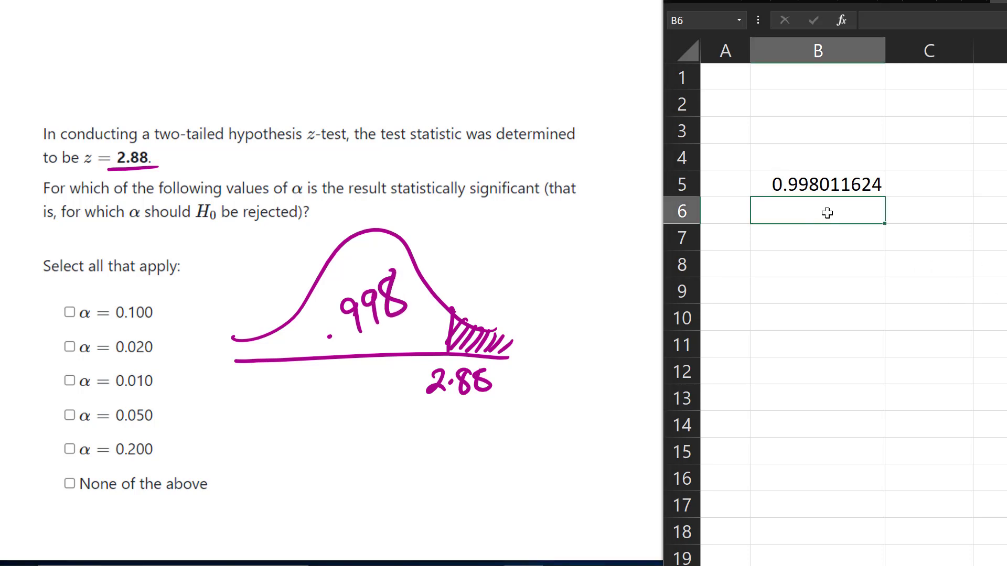
{"action": "type", "text": "=1-"}
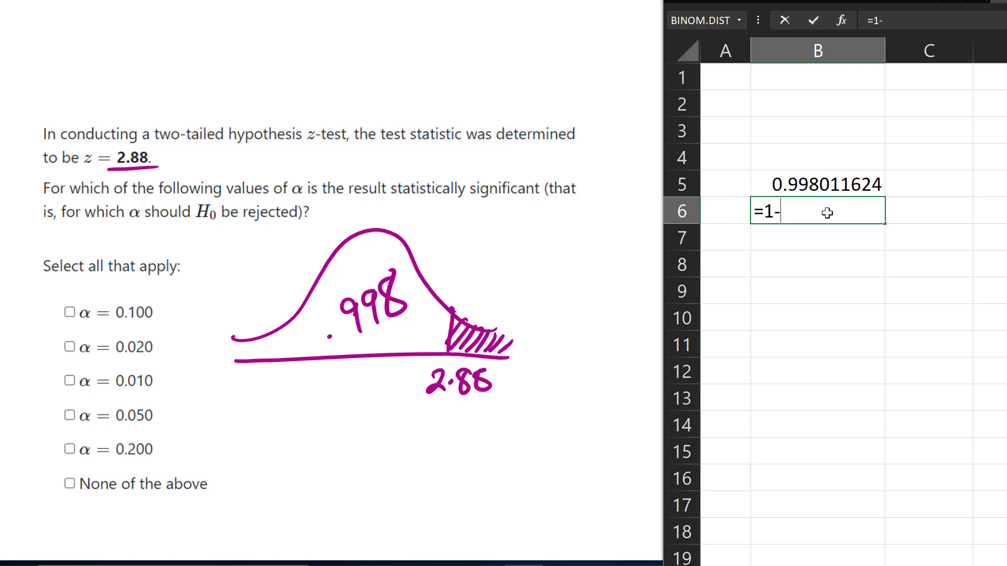
{"action": "left_click", "coordinate": [832, 183]}
{"action": "key", "text": "Return"}
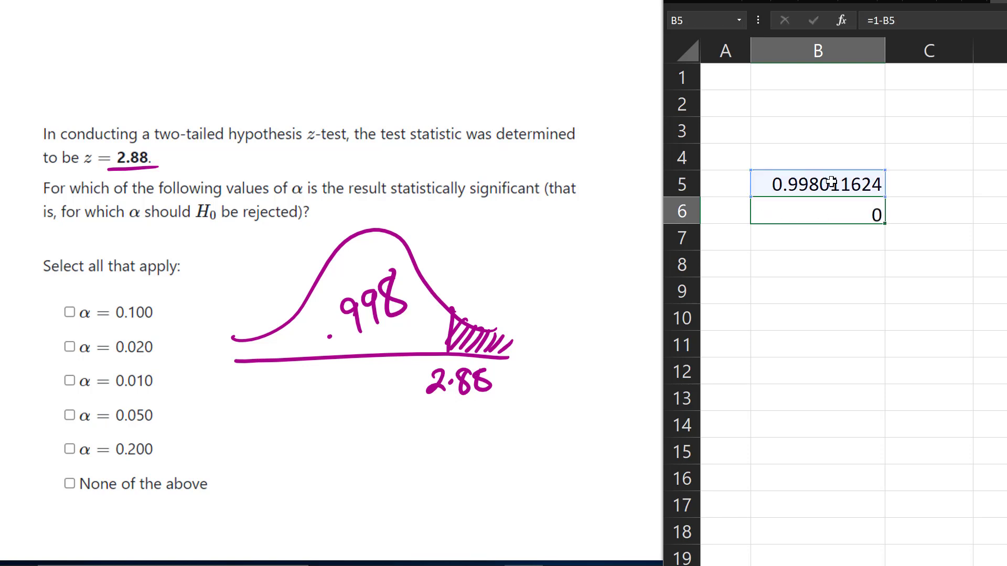
{"action": "mouse_move", "coordinate": [476, 321]}
{"action": "left_mouse_down"}
{"action": "mouse_move", "coordinate": [513, 296]}
{"action": "mouse_move", "coordinate": [540, 305]}
{"action": "mouse_move", "coordinate": [551, 290]}
{"action": "left_mouse_up"}
{"action": "mouse_move", "coordinate": [565, 290]}
{"action": "left_mouse_down"}
{"action": "mouse_move", "coordinate": [557, 307]}
{"action": "mouse_move", "coordinate": [565, 289]}
{"action": "mouse_move", "coordinate": [601, 302]}
{"action": "left_mouse_up"}
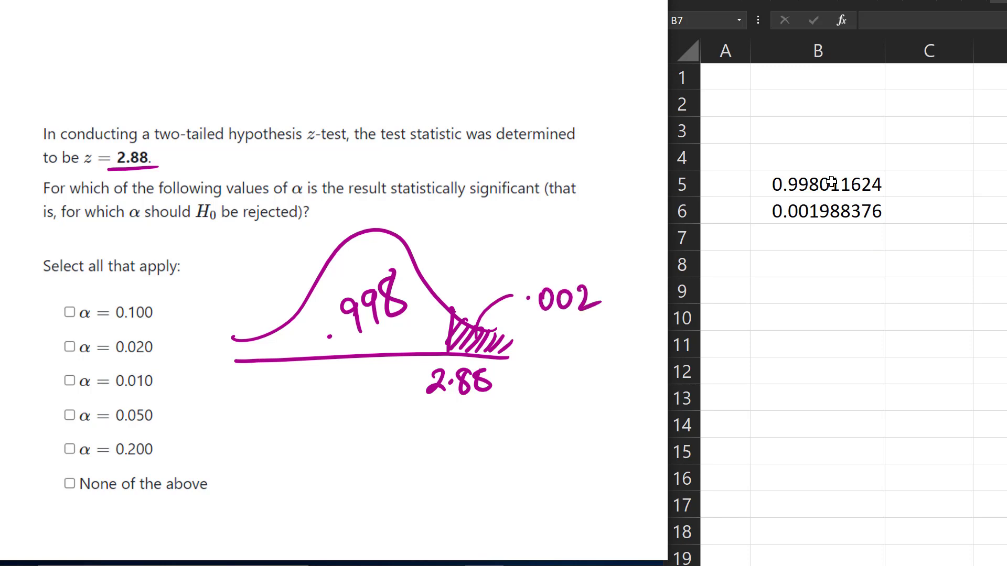
{"action": "mouse_move", "coordinate": [541, 328]}
{"action": "left_mouse_down"}
{"action": "mouse_move", "coordinate": [592, 319]}
{"action": "mouse_move", "coordinate": [538, 335]}
{"action": "left_mouse_up"}
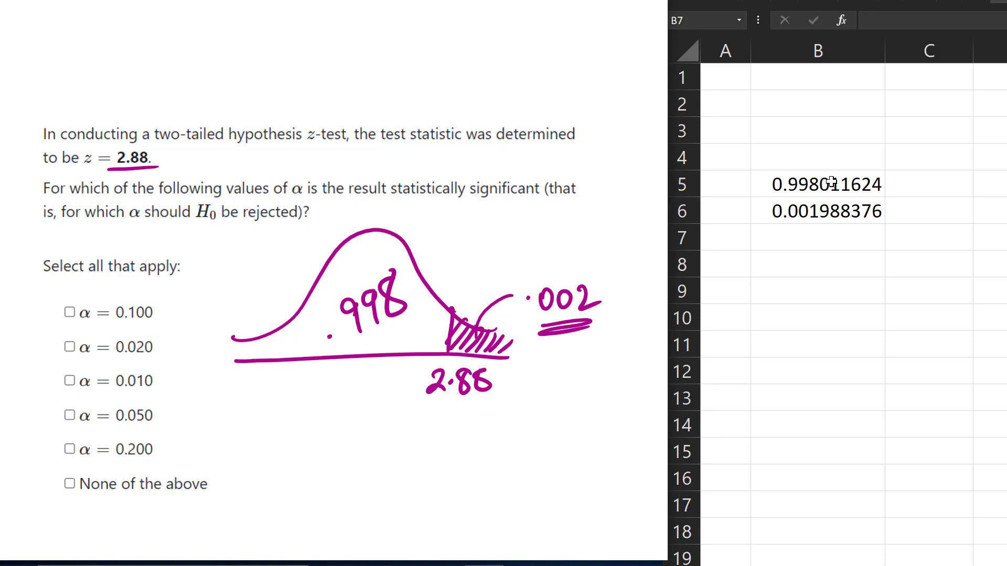
Step: Circle 'two-tailed' and begin writing 'P-value = 2' above the question
{"action": "left_click_drag", "start_coordinate": [173, 117], "coordinate": [208, 128]}
{"action": "left_click_drag", "start_coordinate": [242, 68], "coordinate": [244, 104]}
{"action": "mouse_move", "coordinate": [240, 64]}
{"action": "left_mouse_down"}
{"action": "mouse_move", "coordinate": [258, 74]}
{"action": "mouse_move", "coordinate": [246, 87]}
{"action": "left_mouse_up"}
{"action": "mouse_move", "coordinate": [257, 93]}
{"action": "left_mouse_down"}
{"action": "mouse_move", "coordinate": [292, 78]}
{"action": "mouse_move", "coordinate": [308, 95]}
{"action": "left_mouse_up"}
{"action": "left_click_drag", "start_coordinate": [315, 55], "coordinate": [310, 89]}
{"action": "mouse_move", "coordinate": [320, 70]}
{"action": "left_mouse_down"}
{"action": "mouse_move", "coordinate": [331, 86]}
{"action": "mouse_move", "coordinate": [351, 88]}
{"action": "mouse_move", "coordinate": [378, 74]}
{"action": "left_mouse_up"}
{"action": "left_click_drag", "start_coordinate": [367, 85], "coordinate": [379, 83]}
{"action": "mouse_move", "coordinate": [402, 71]}
{"action": "left_mouse_down"}
{"action": "mouse_move", "coordinate": [411, 91]}
{"action": "mouse_move", "coordinate": [426, 88]}
{"action": "left_mouse_up"}
Step: Complete the note as 2(.002) ≈ .004 and underline the result
{"action": "left_click_drag", "start_coordinate": [444, 45], "coordinate": [438, 93]}
{"action": "left_click", "coordinate": [453, 78]}
{"action": "left_click_drag", "start_coordinate": [476, 65], "coordinate": [475, 66]}
{"action": "mouse_move", "coordinate": [496, 65]}
{"action": "left_mouse_down"}
{"action": "mouse_move", "coordinate": [488, 79]}
{"action": "mouse_move", "coordinate": [496, 66]}
{"action": "mouse_move", "coordinate": [520, 81]}
{"action": "left_mouse_up"}
{"action": "mouse_move", "coordinate": [519, 46]}
{"action": "left_mouse_down"}
{"action": "mouse_move", "coordinate": [524, 94]}
{"action": "mouse_move", "coordinate": [568, 67]}
{"action": "left_mouse_up"}
{"action": "mouse_move", "coordinate": [549, 87]}
{"action": "left_mouse_down"}
{"action": "mouse_move", "coordinate": [591, 89]}
{"action": "mouse_move", "coordinate": [596, 74]}
{"action": "left_mouse_up"}
{"action": "left_click", "coordinate": [577, 87]}
{"action": "left_click_drag", "start_coordinate": [618, 71], "coordinate": [644, 78]}
{"action": "left_click", "coordinate": [632, 68]}
{"action": "left_click_drag", "start_coordinate": [641, 60], "coordinate": [633, 106]}
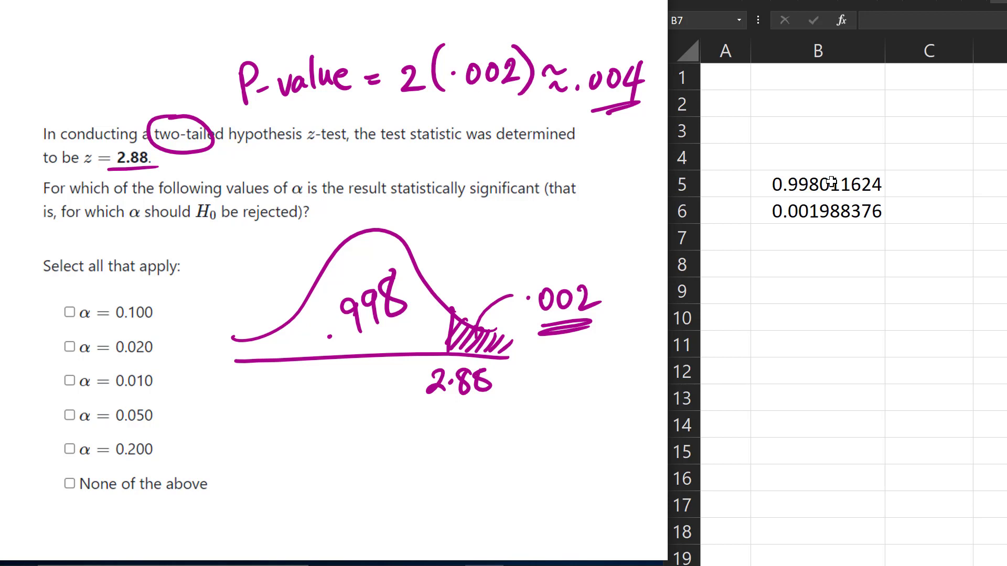
Step: Tick all five α levels (0.100, 0.020, 0.010, 0.050, 0.200) as significant
{"action": "mouse_move", "coordinate": [56, 307]}
{"action": "left_mouse_down"}
{"action": "mouse_move", "coordinate": [66, 320]}
{"action": "mouse_move", "coordinate": [88, 287]}
{"action": "left_mouse_up"}
{"action": "left_click_drag", "start_coordinate": [55, 342], "coordinate": [80, 333]}
{"action": "left_click_drag", "start_coordinate": [56, 375], "coordinate": [79, 372]}
{"action": "left_click_drag", "start_coordinate": [58, 411], "coordinate": [85, 398]}
{"action": "left_click_drag", "start_coordinate": [53, 447], "coordinate": [81, 432]}
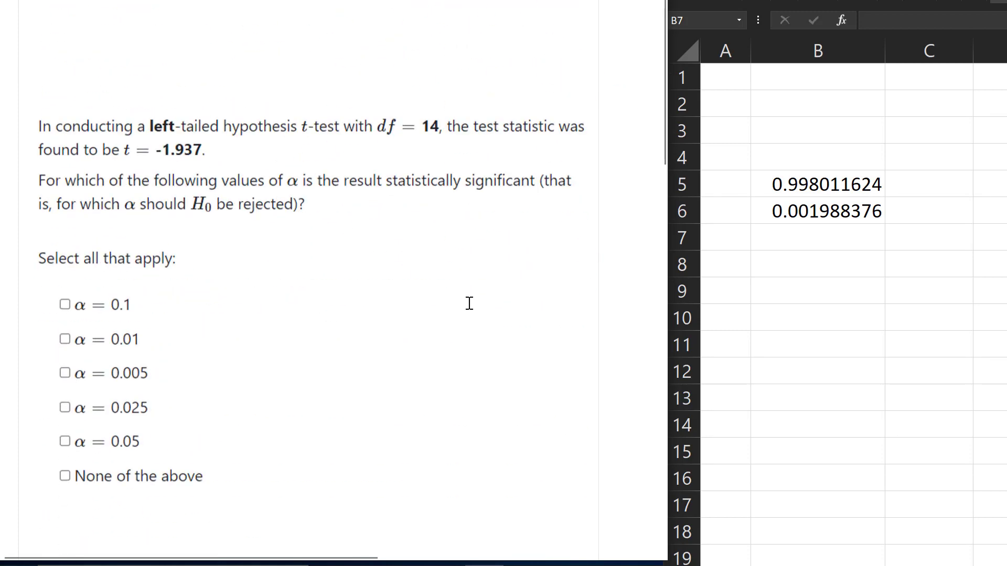
{"action": "scroll", "coordinate": [636, 326], "scroll_direction": "down", "scroll_amount": 1}
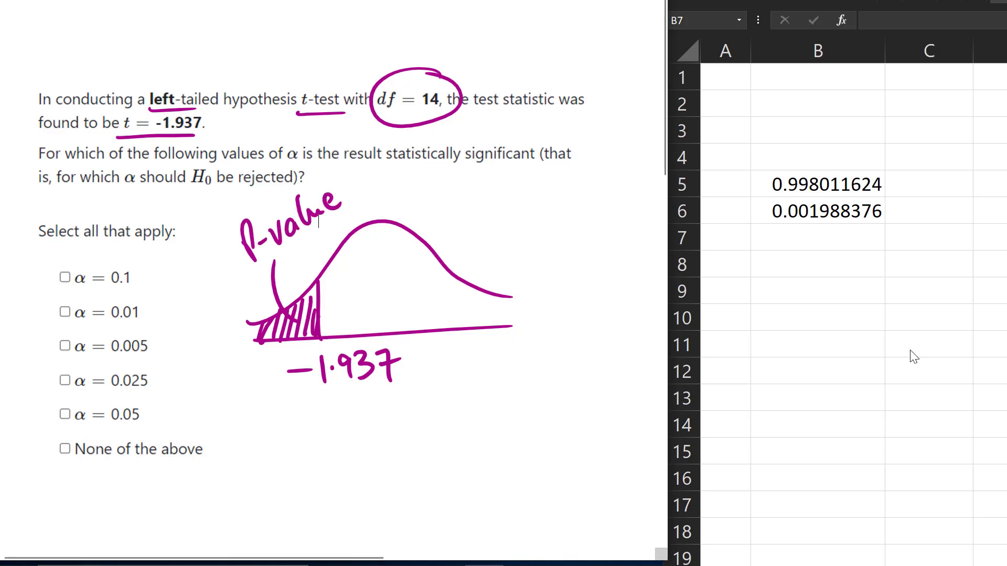
Step: Enter =T.DIST(-1.937,14,TRUE) in B20 for the left-tail t-test p-value
{"action": "scroll", "coordinate": [866, 187], "scroll_direction": "down", "scroll_amount": 5}
{"action": "left_click", "coordinate": [866, 186]}
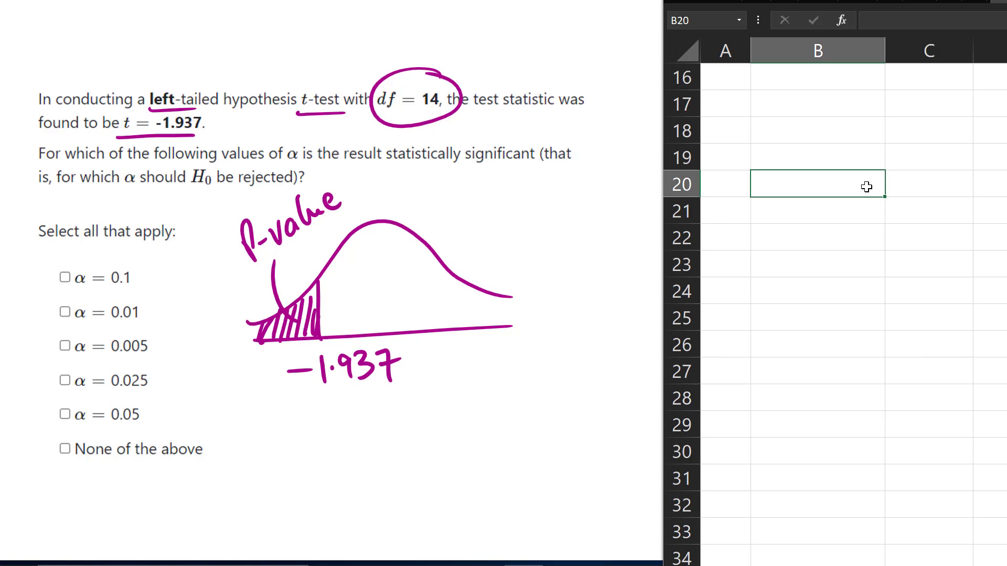
{"action": "type", "text": "=t.d"}
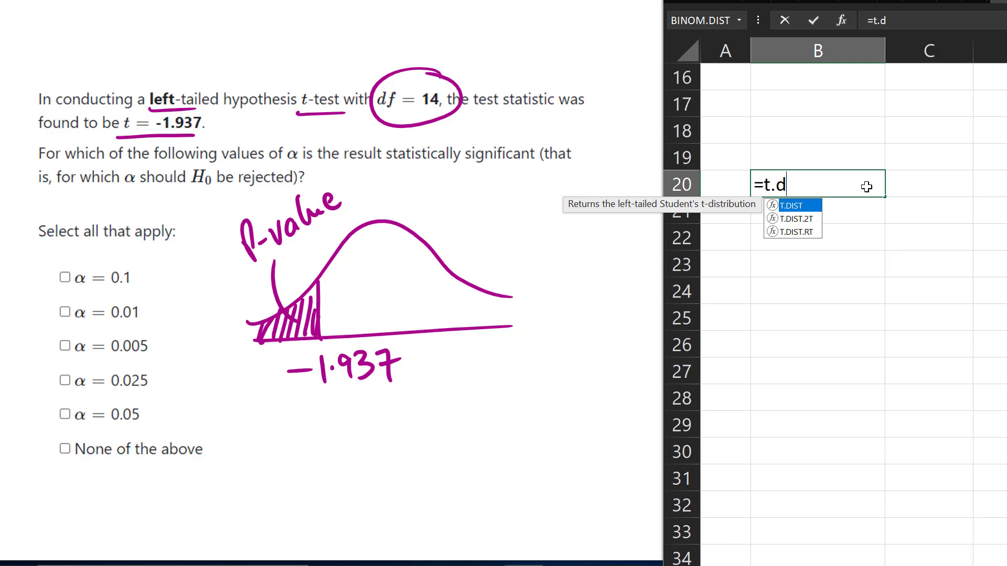
{"action": "key", "text": "Tab"}
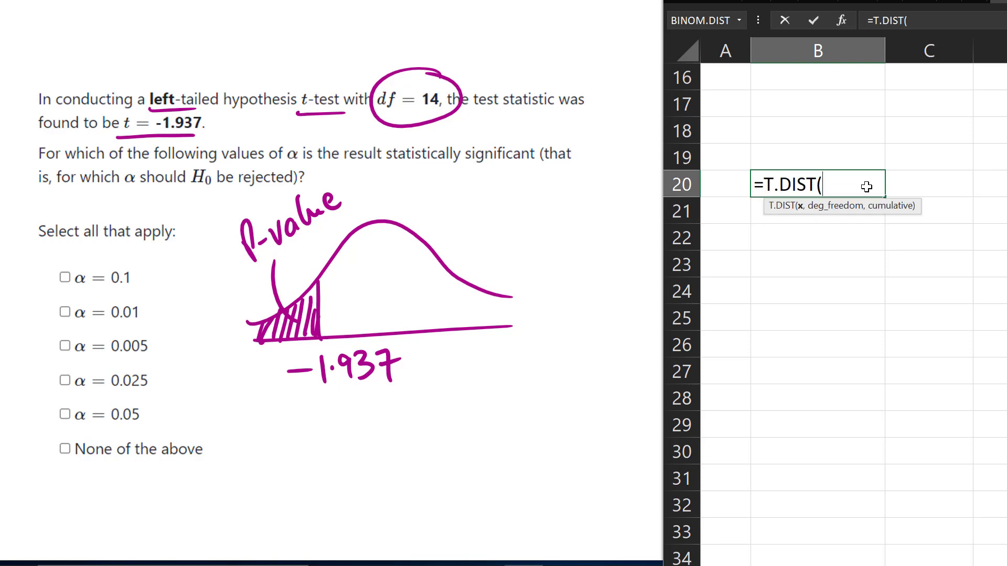
{"action": "type", "text": "-1.937,14"}
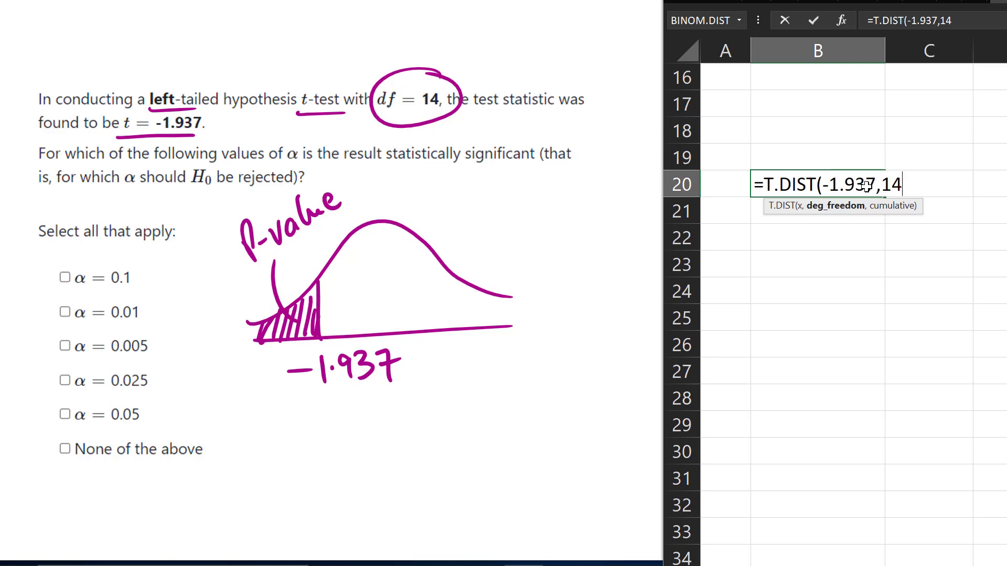
{"action": "type", "text": ","}
{"action": "key", "text": "Tab"}
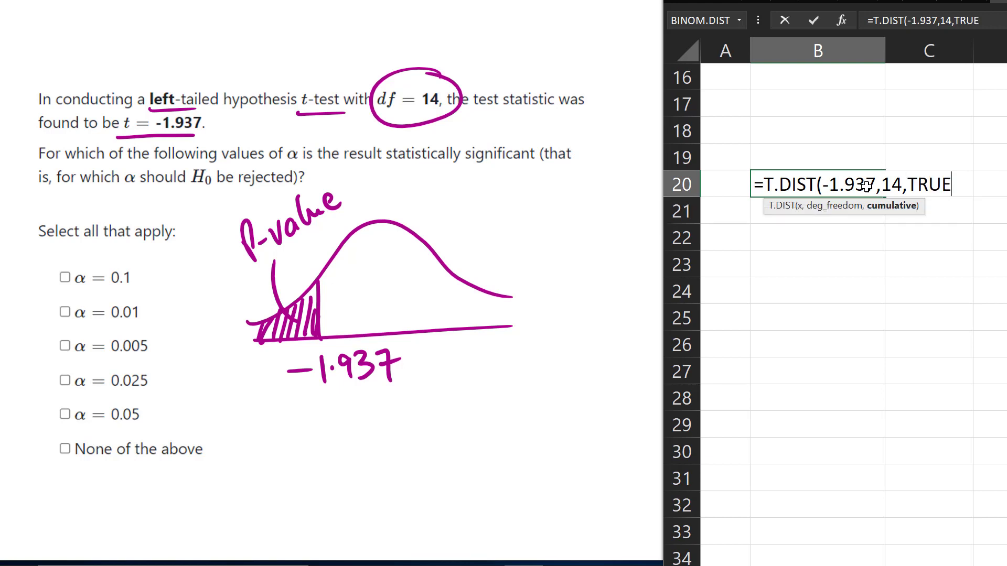
{"action": "key", "text": "Return"}
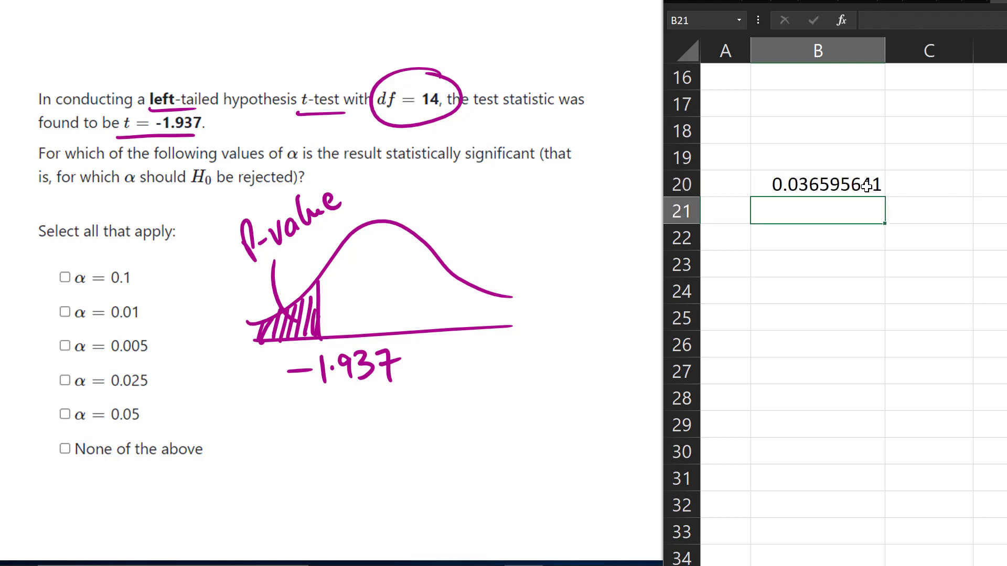
Step: Write '= 0.037' after P-value on the sketch and tick the α = 0.1 and α = 0.05 boxes
{"action": "left_click_drag", "start_coordinate": [359, 190], "coordinate": [368, 186]}
{"action": "mouse_move", "coordinate": [350, 203]}
{"action": "left_mouse_down"}
{"action": "mouse_move", "coordinate": [401, 178]}
{"action": "mouse_move", "coordinate": [426, 193]}
{"action": "mouse_move", "coordinate": [431, 173]}
{"action": "mouse_move", "coordinate": [452, 178]}
{"action": "mouse_move", "coordinate": [444, 192]}
{"action": "left_mouse_up"}
{"action": "left_click_drag", "start_coordinate": [461, 176], "coordinate": [475, 195]}
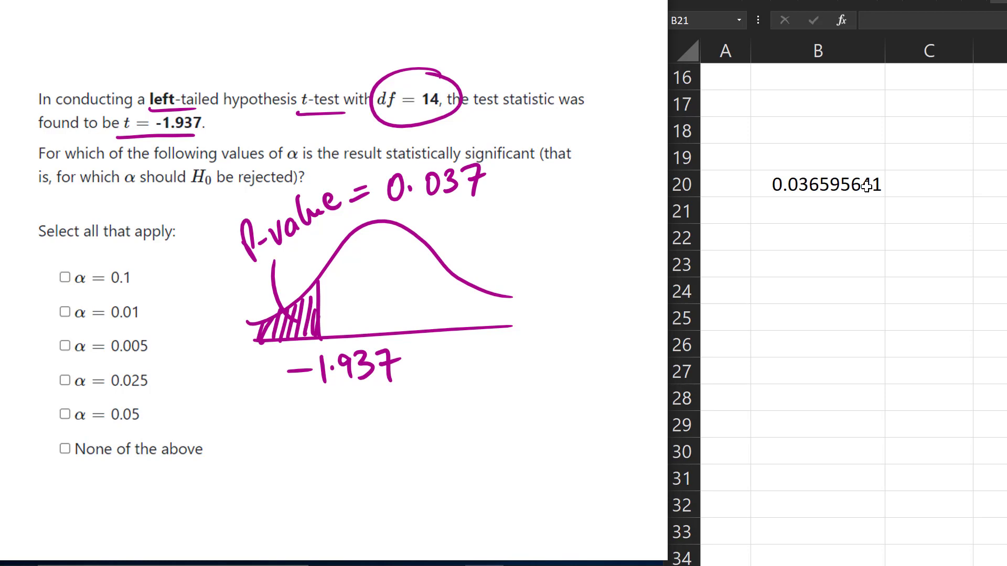
{"action": "left_click_drag", "start_coordinate": [56, 272], "coordinate": [93, 244]}
{"action": "left_click_drag", "start_coordinate": [61, 407], "coordinate": [90, 392]}
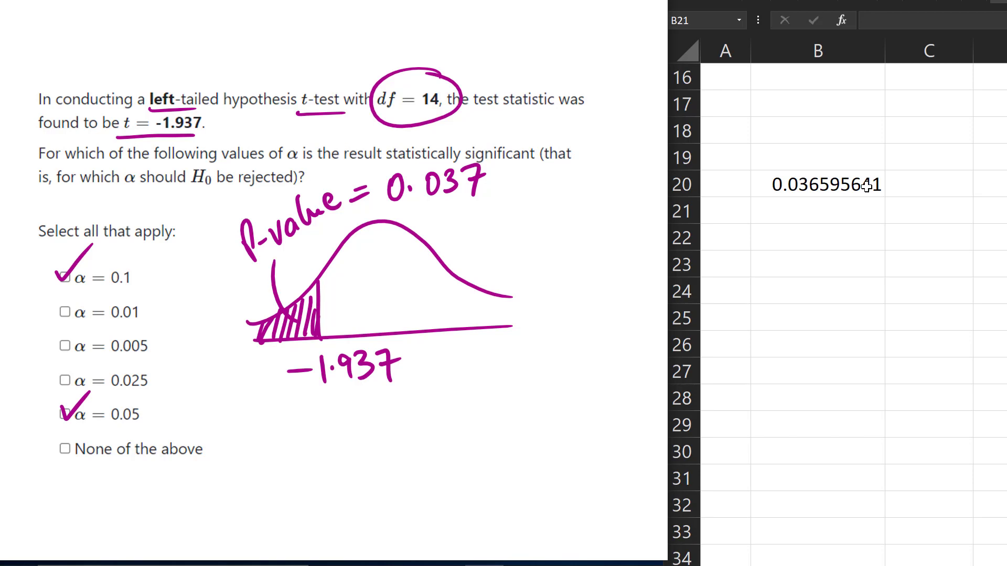